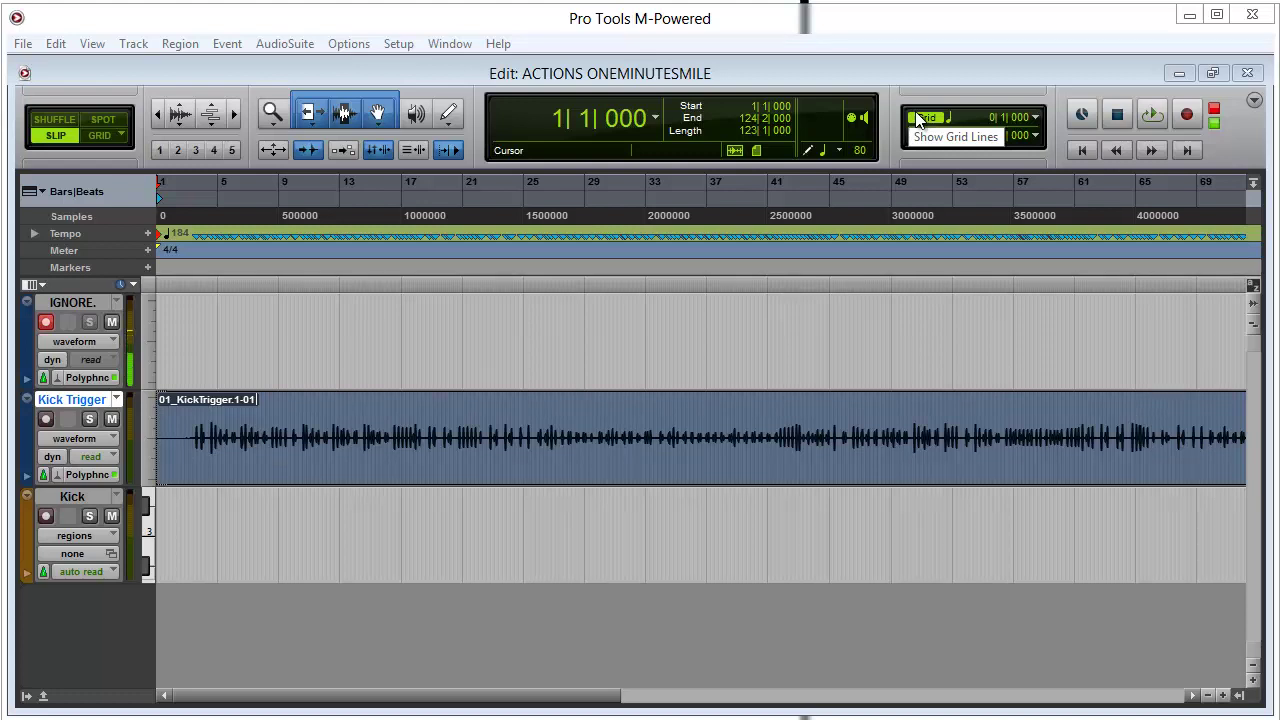
- Place the playback start inside the Kick Trigger region at 2|3|272
{"action": "left_click", "coordinate": [182, 438]}
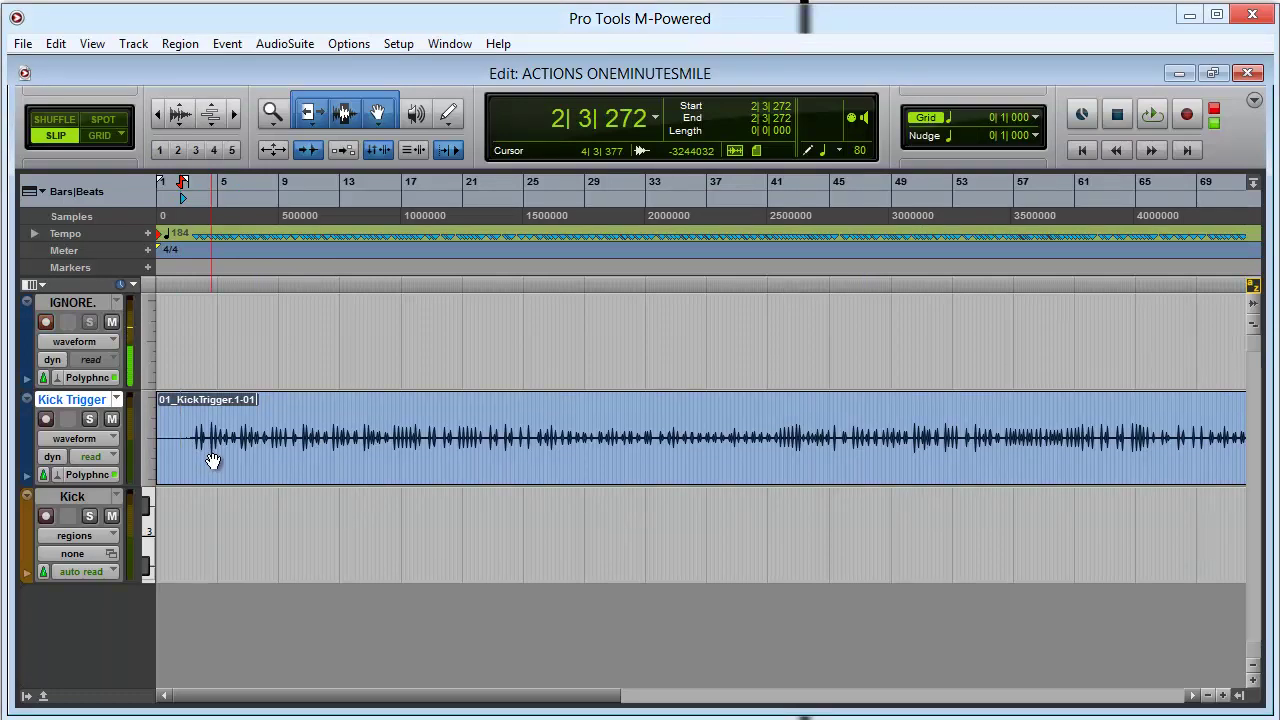
- Solo the Kick Trigger track and play back its audio, then stop
{"action": "left_click", "coordinate": [90, 422]}
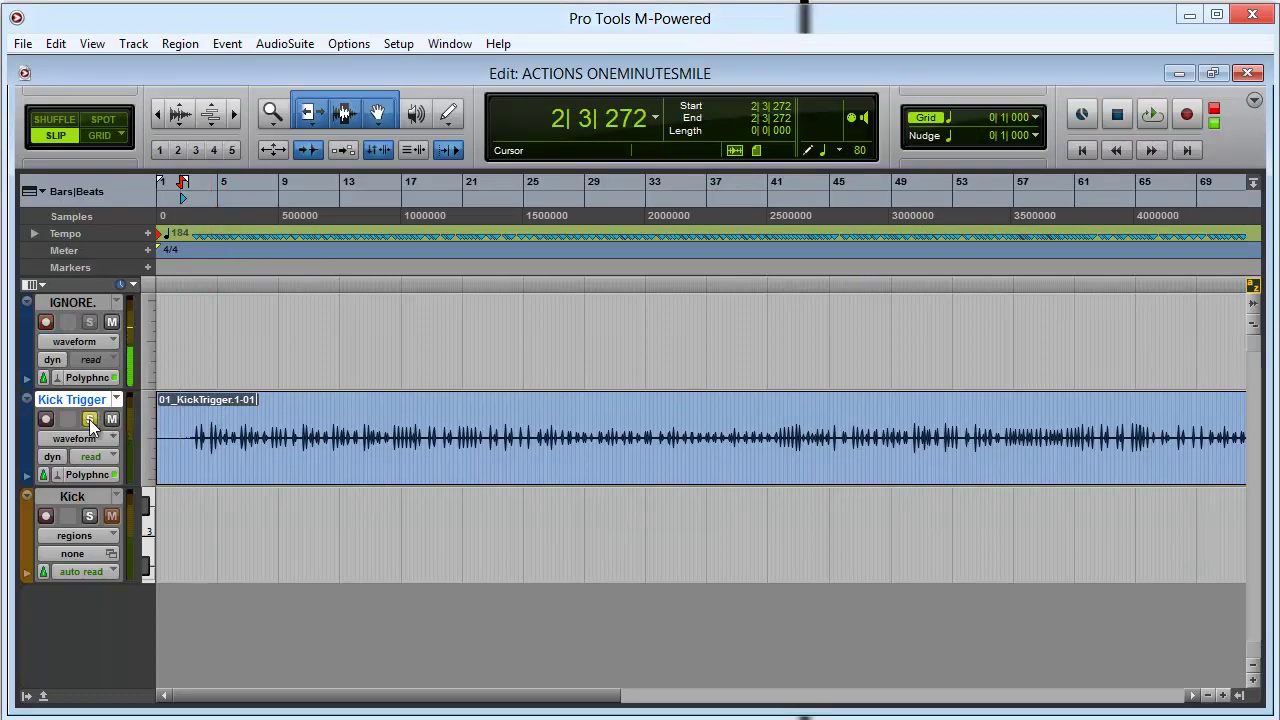
{"action": "key", "text": "space"}
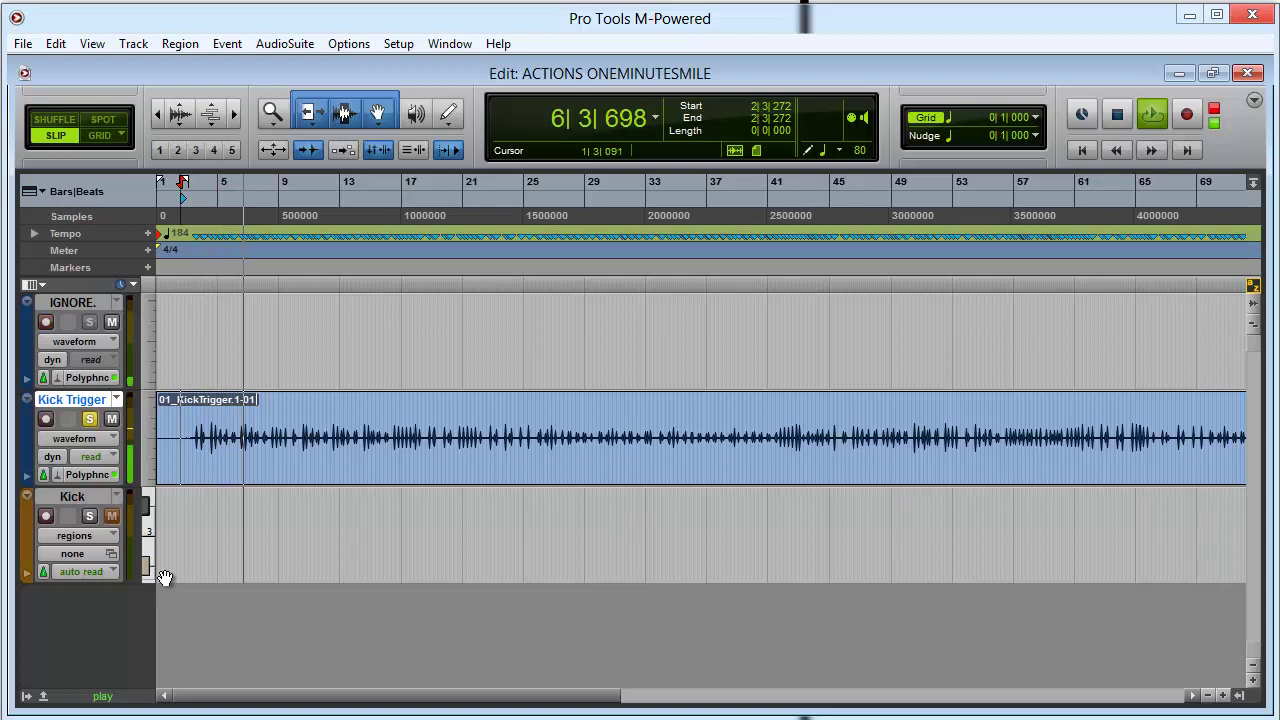
{"action": "key", "text": "space"}
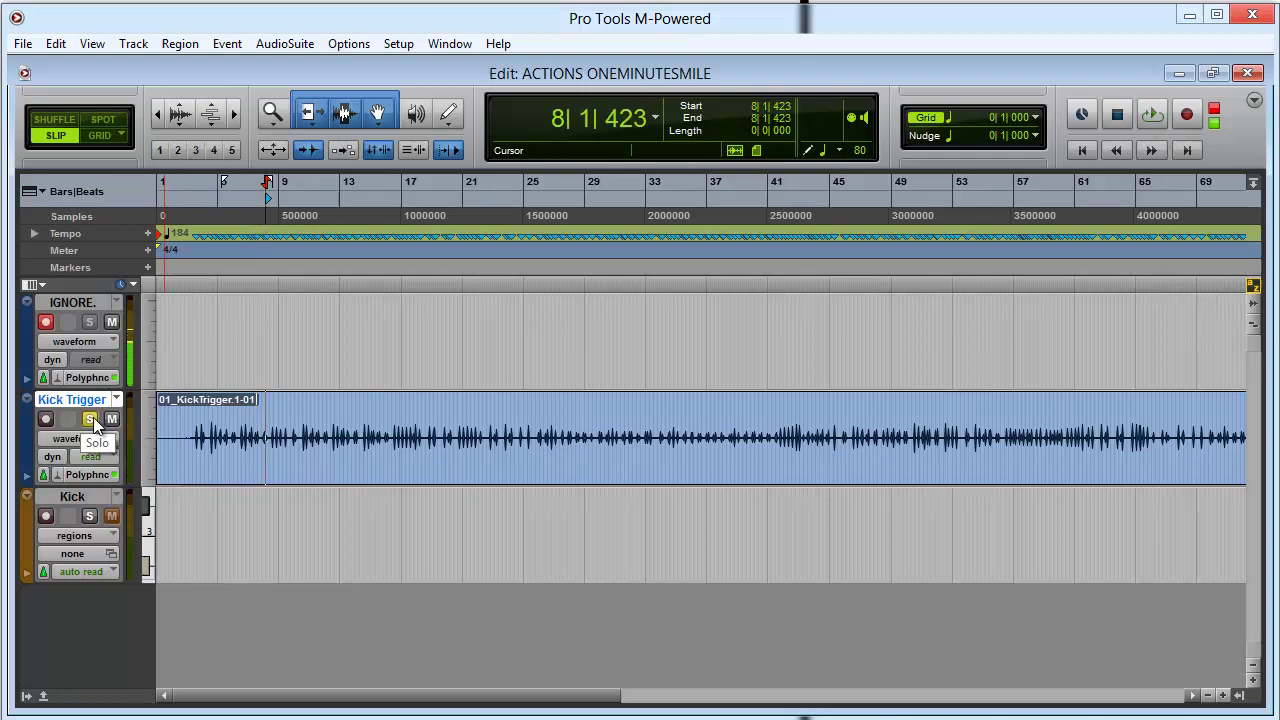
- Select the whole 01_KickTrigger.1-01 region, from 1|1|000 to 124|2|000
{"action": "left_click", "coordinate": [321, 497]}
{"action": "left_click", "coordinate": [307, 440]}
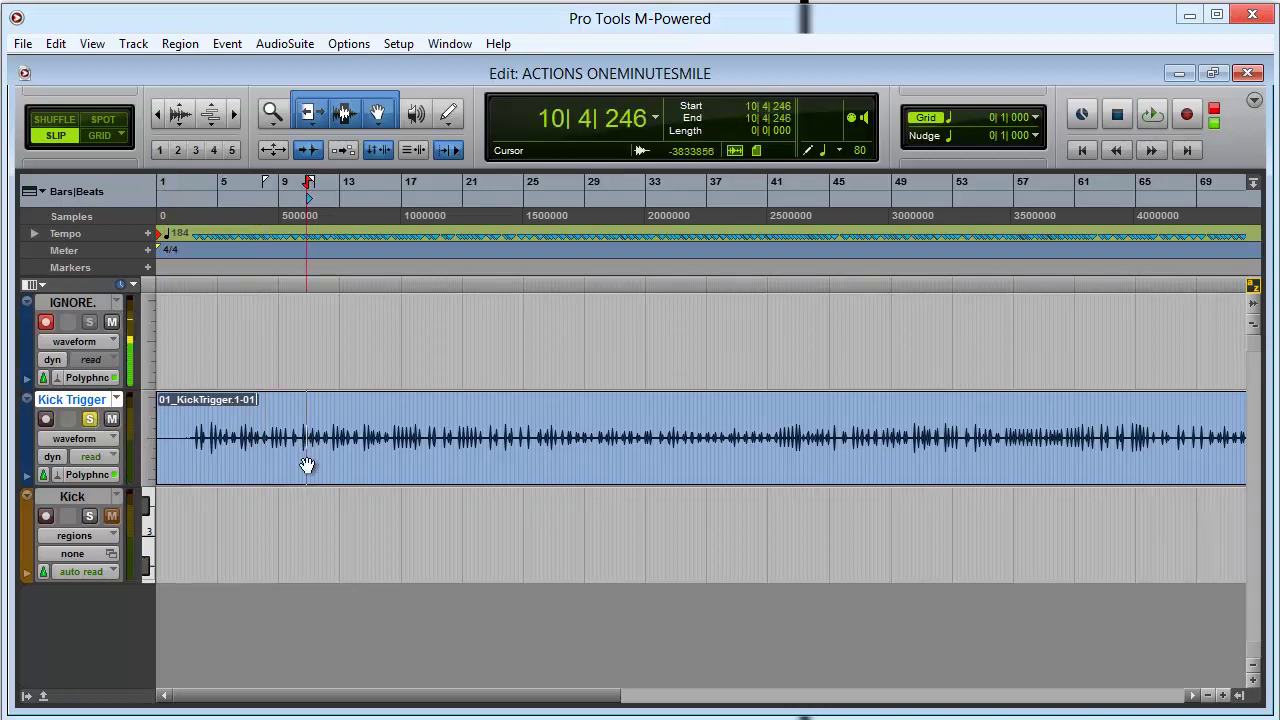
{"action": "left_click", "coordinate": [307, 465]}
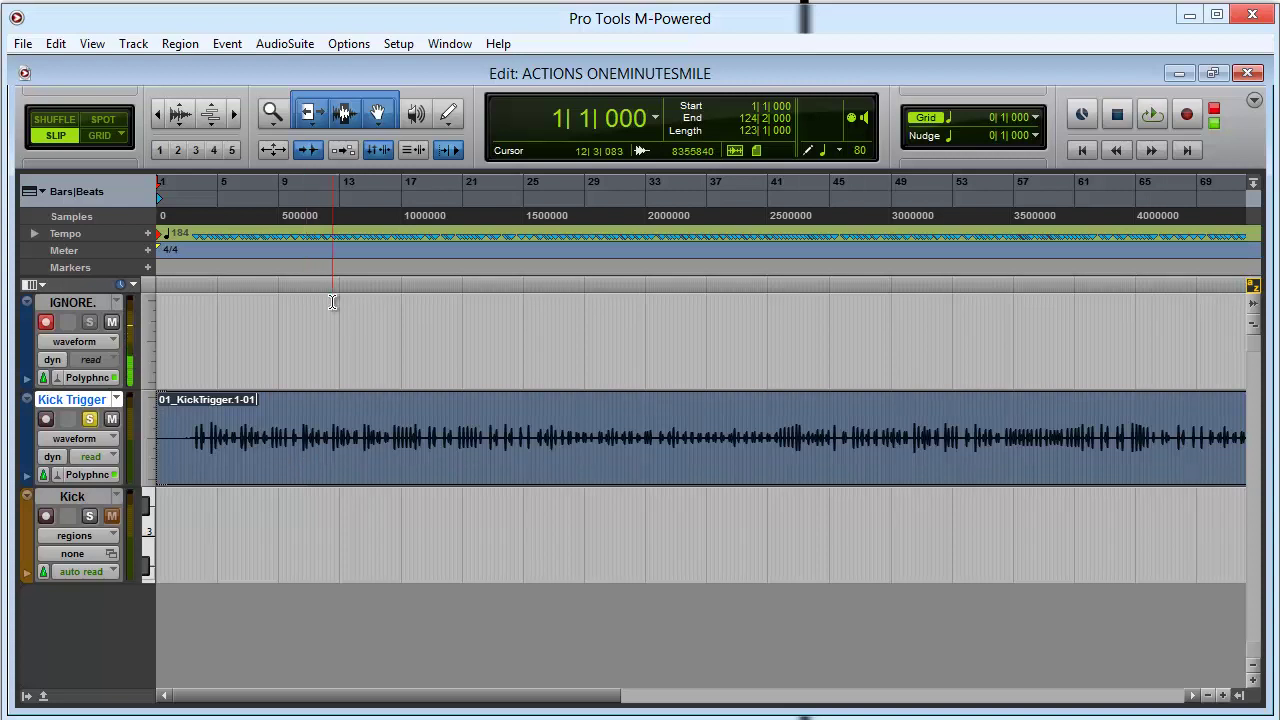
- Load the Kick Trigger region into the AudioSuite Massey DRT plug-in and analyze it for hits
{"action": "left_click", "coordinate": [292, 43]}
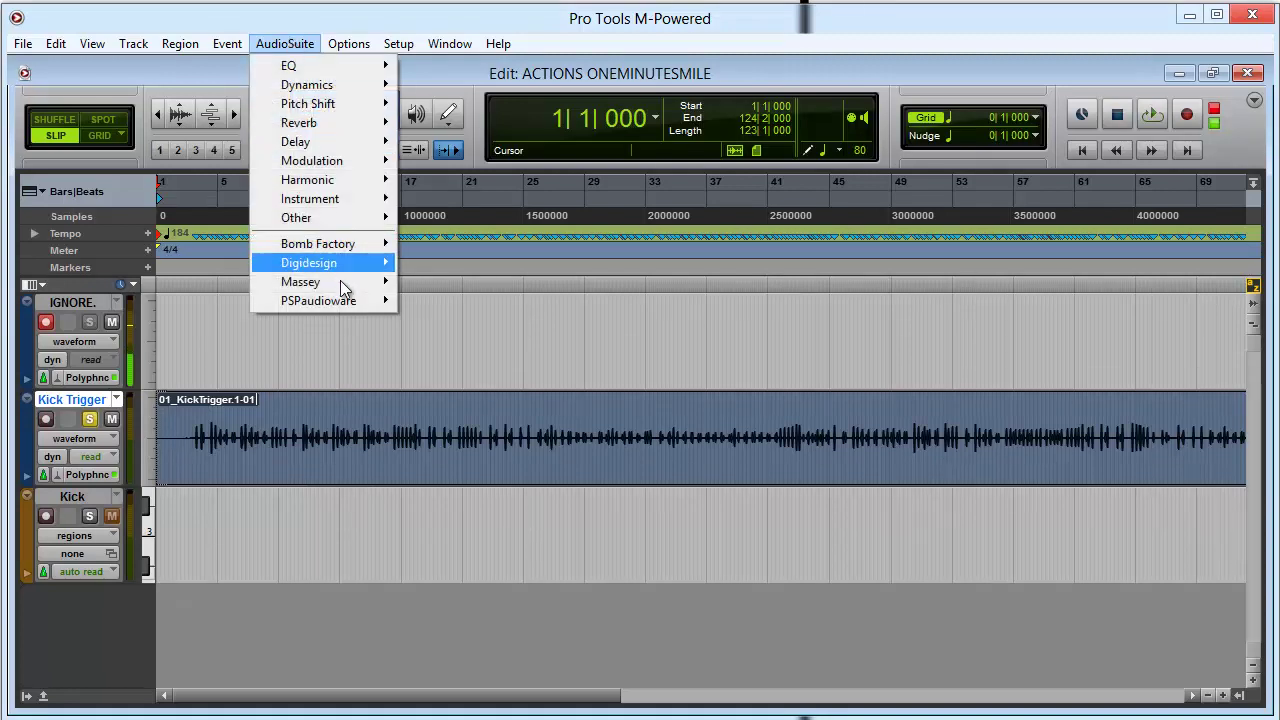
{"action": "mouse_move", "coordinate": [343, 284]}
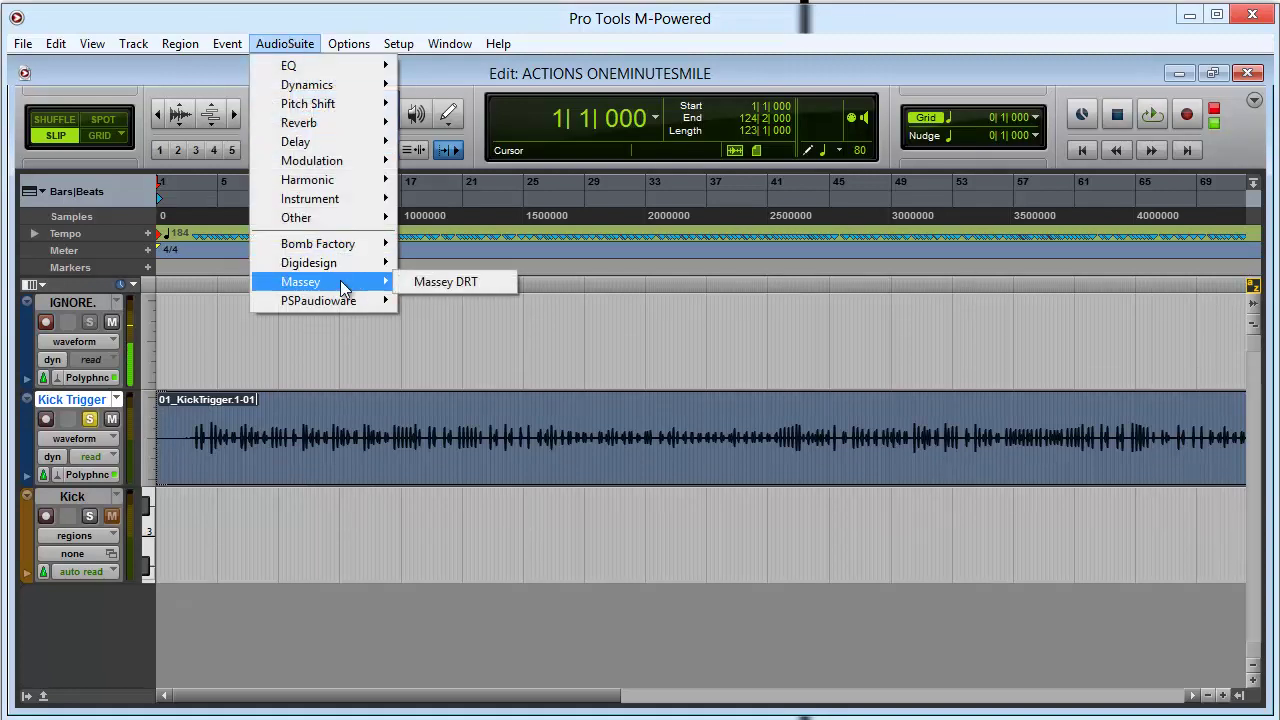
{"action": "left_click", "coordinate": [441, 284]}
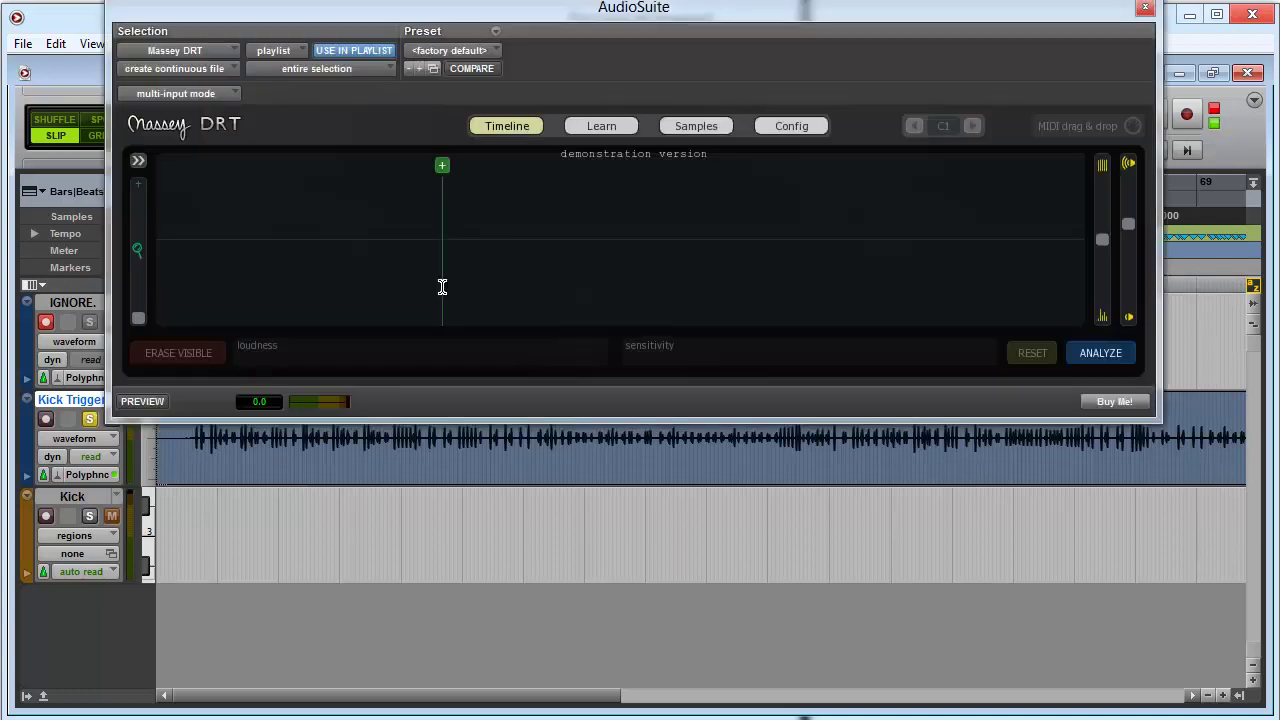
{"action": "left_click", "coordinate": [426, 476]}
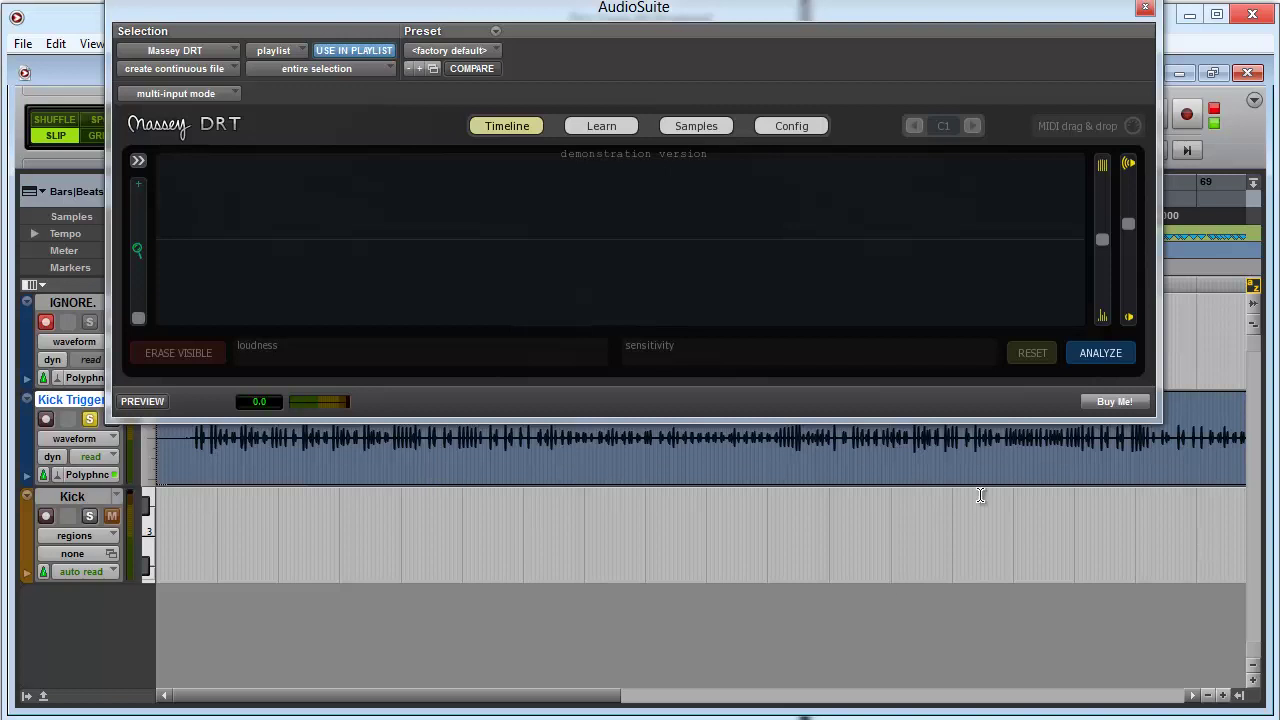
{"action": "left_click", "coordinate": [1095, 356]}
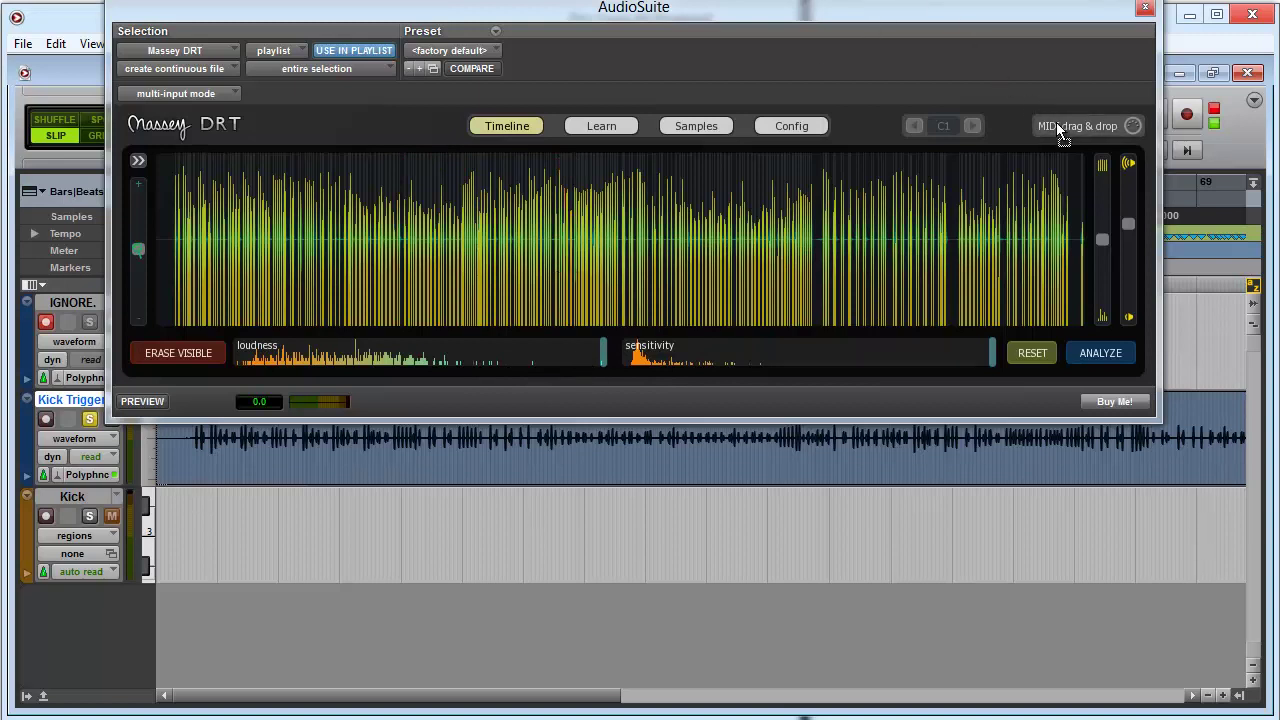
- Drop the detected hits as a MIDI-01 region on the Kick track and solo Kick
{"action": "left_click_drag", "start_coordinate": [1056, 122], "coordinate": [148, 540]}
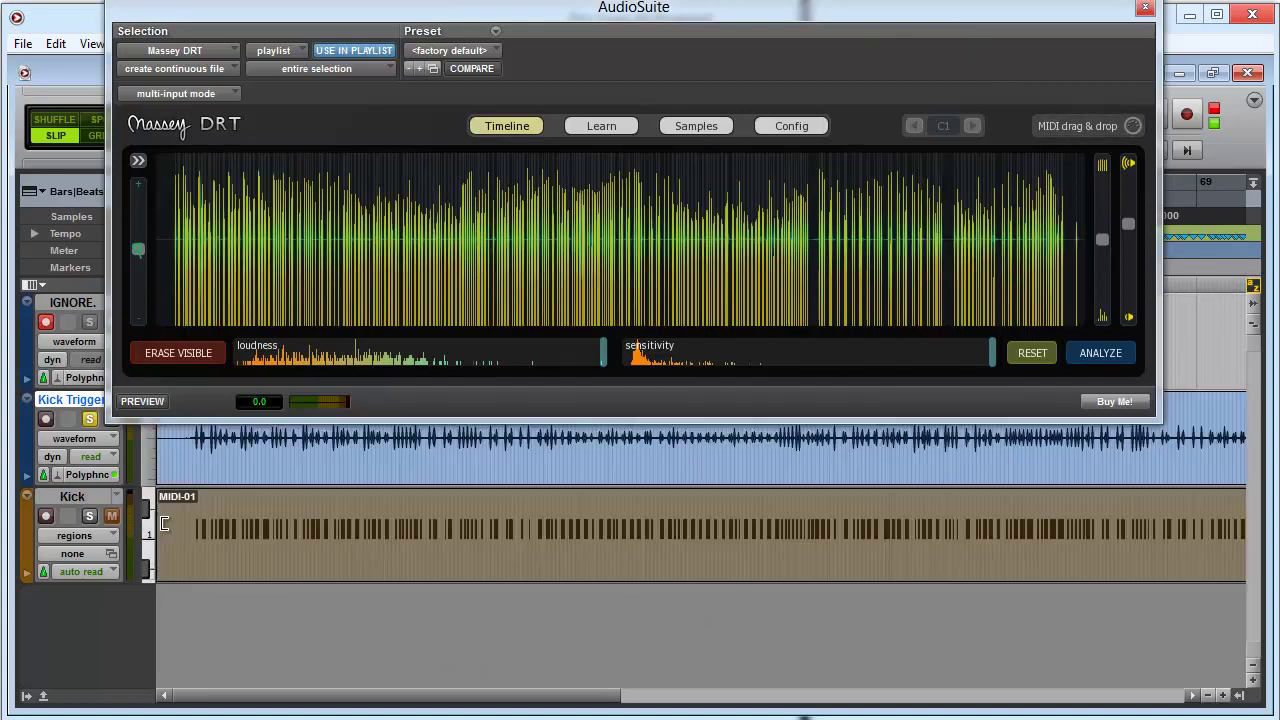
{"action": "left_click", "coordinate": [1143, 10]}
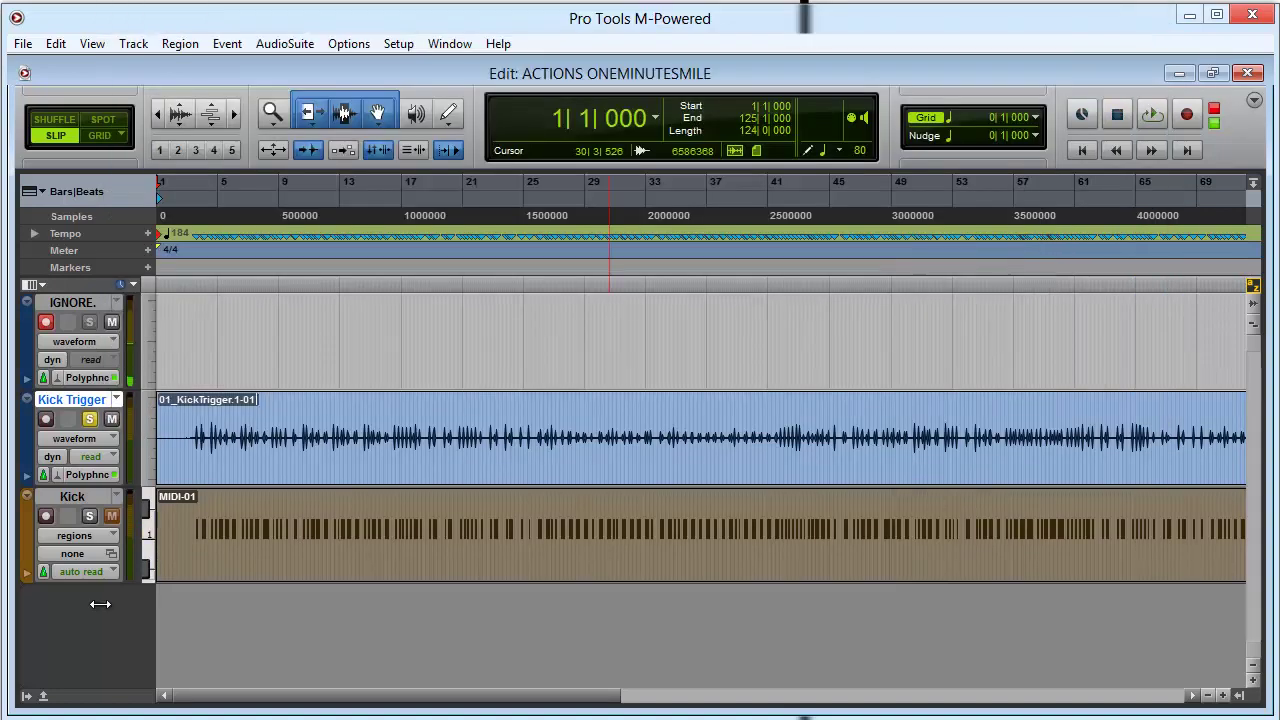
{"action": "left_click", "coordinate": [84, 496]}
{"action": "left_click", "coordinate": [90, 516]}
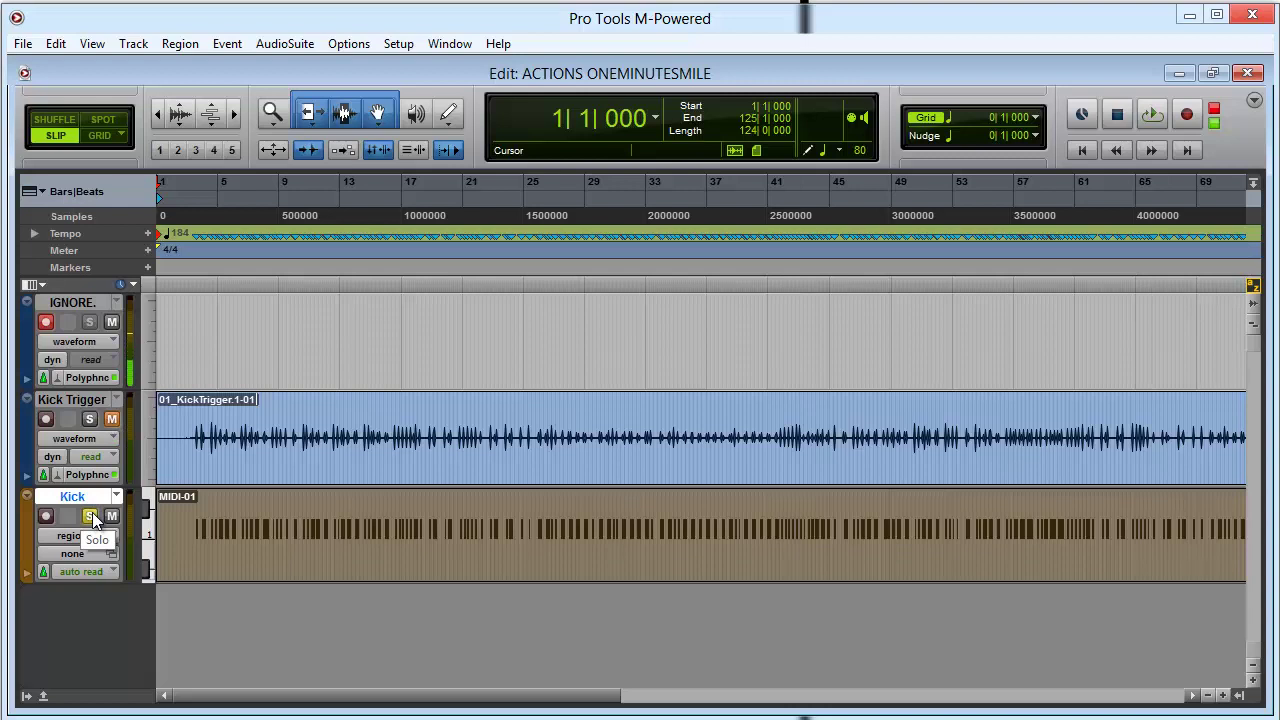
- Play the new kick MIDI notes from near bar 3, soloing Kick Trigger alongside to compare
{"action": "left_click", "coordinate": [90, 516]}
{"action": "key", "text": "space"}
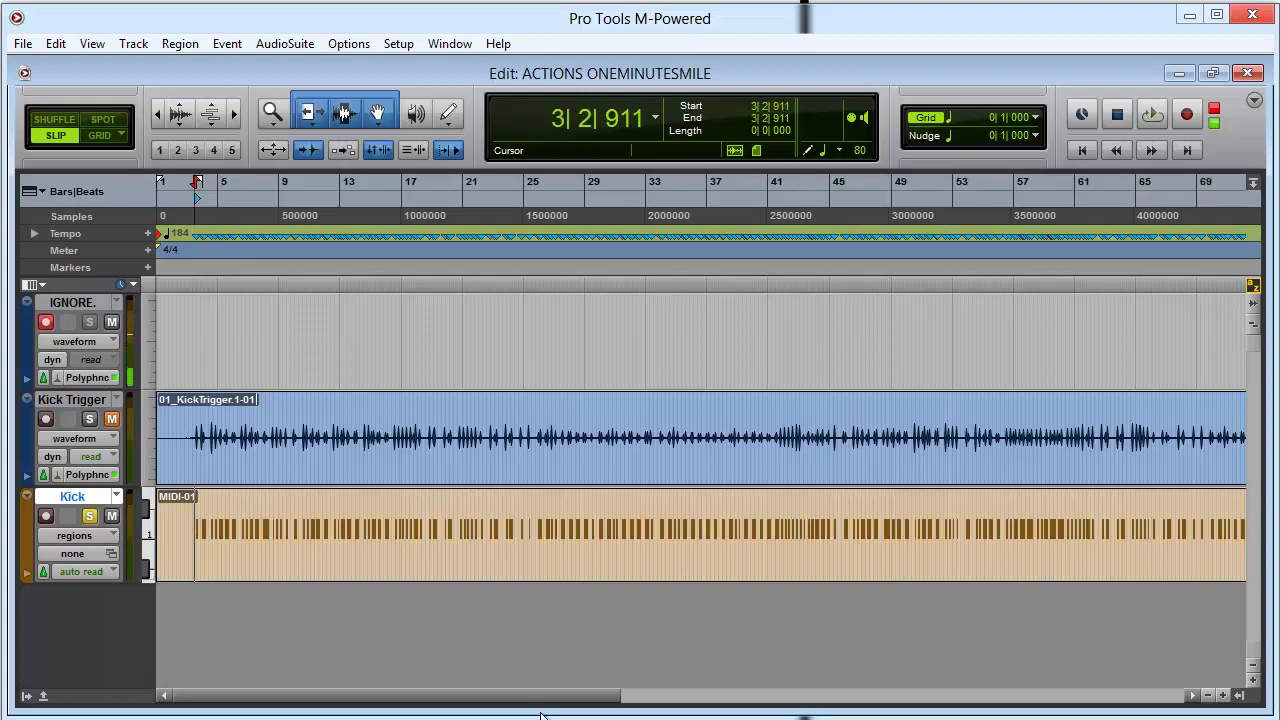
{"action": "key", "text": "space"}
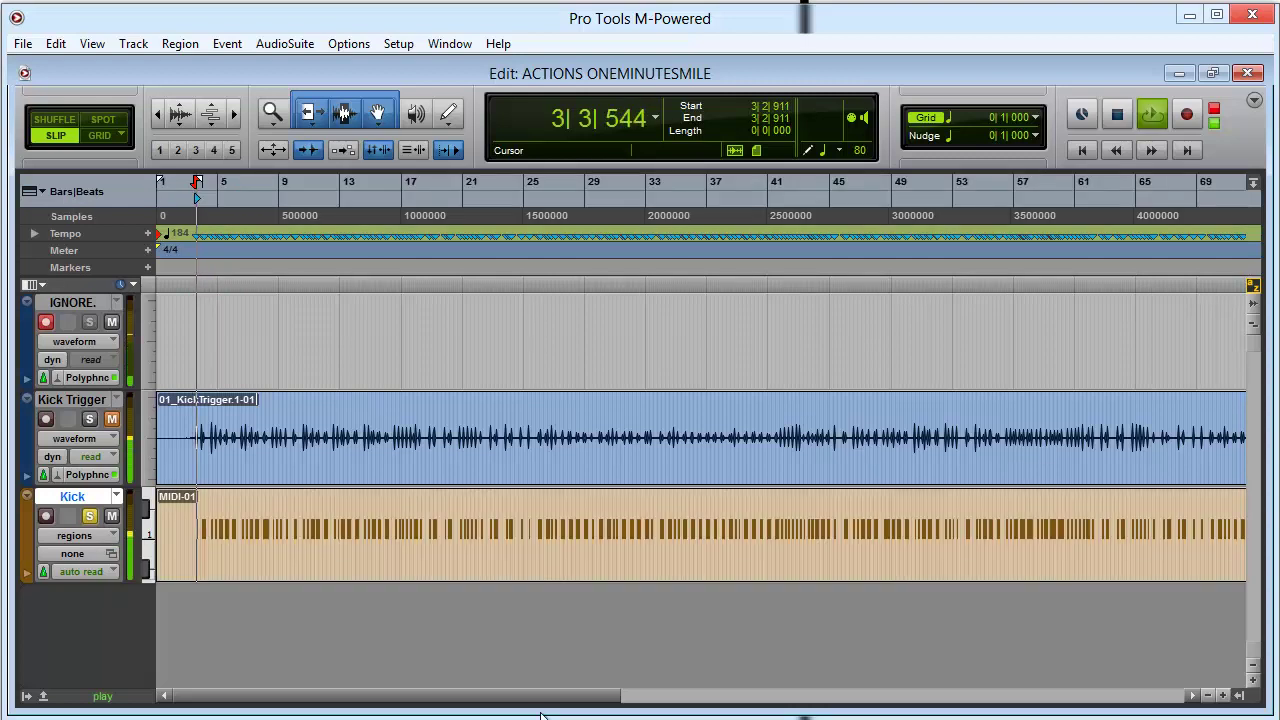
{"action": "left_click", "coordinate": [93, 420]}
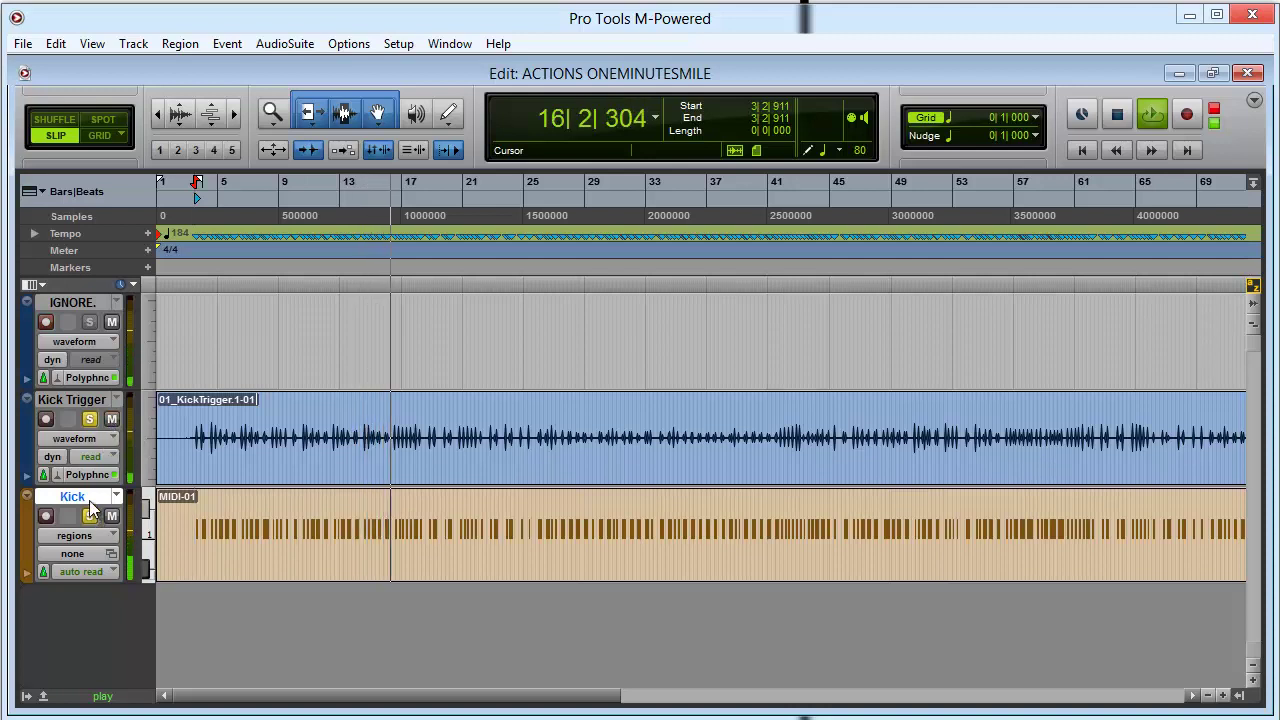
- In the Mix window, mute Kick Trigger and reset the Kick fader to 0 dB
{"action": "key", "text": "ctrl+equal"}
{"action": "scroll", "coordinate": [188, 569], "scroll_direction": "down", "scroll_amount": 3}
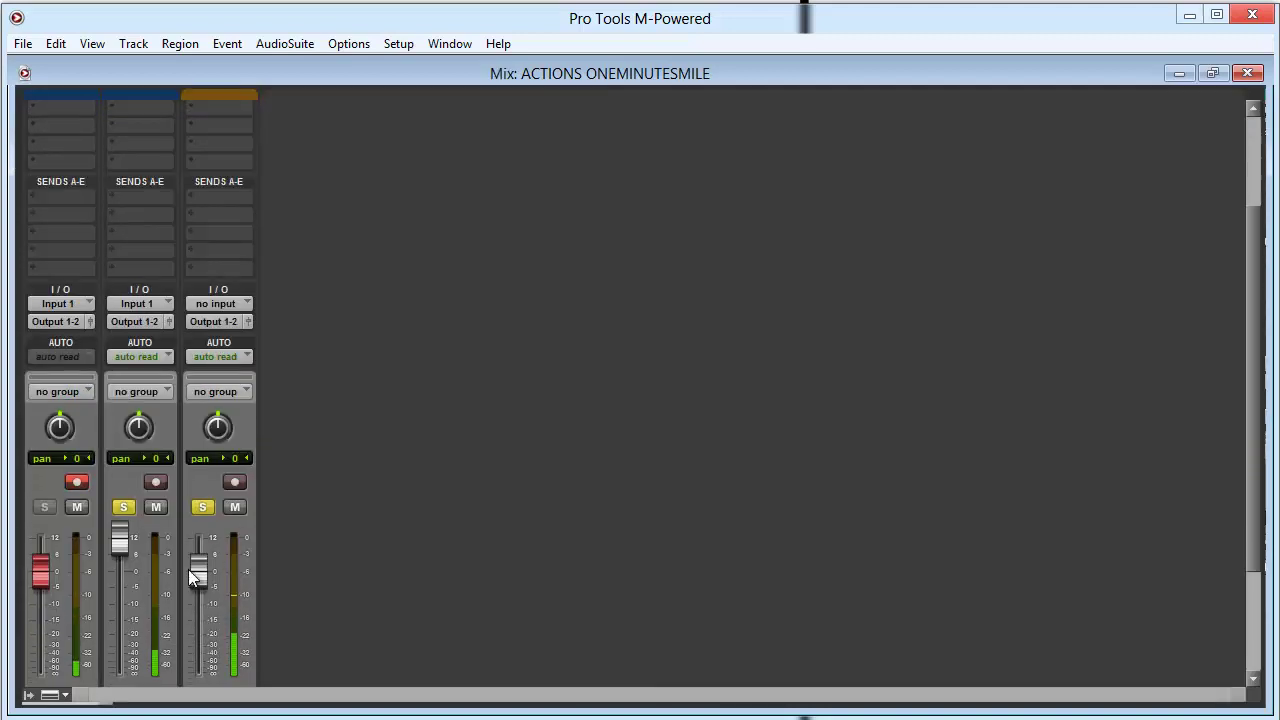
{"action": "scroll", "coordinate": [201, 557], "scroll_direction": "down", "scroll_amount": 1}
{"action": "mouse_move", "coordinate": [210, 491]}
{"action": "left_mouse_down"}
{"action": "mouse_move", "coordinate": [203, 507]}
{"action": "mouse_move", "coordinate": [201, 496]}
{"action": "left_mouse_up"}
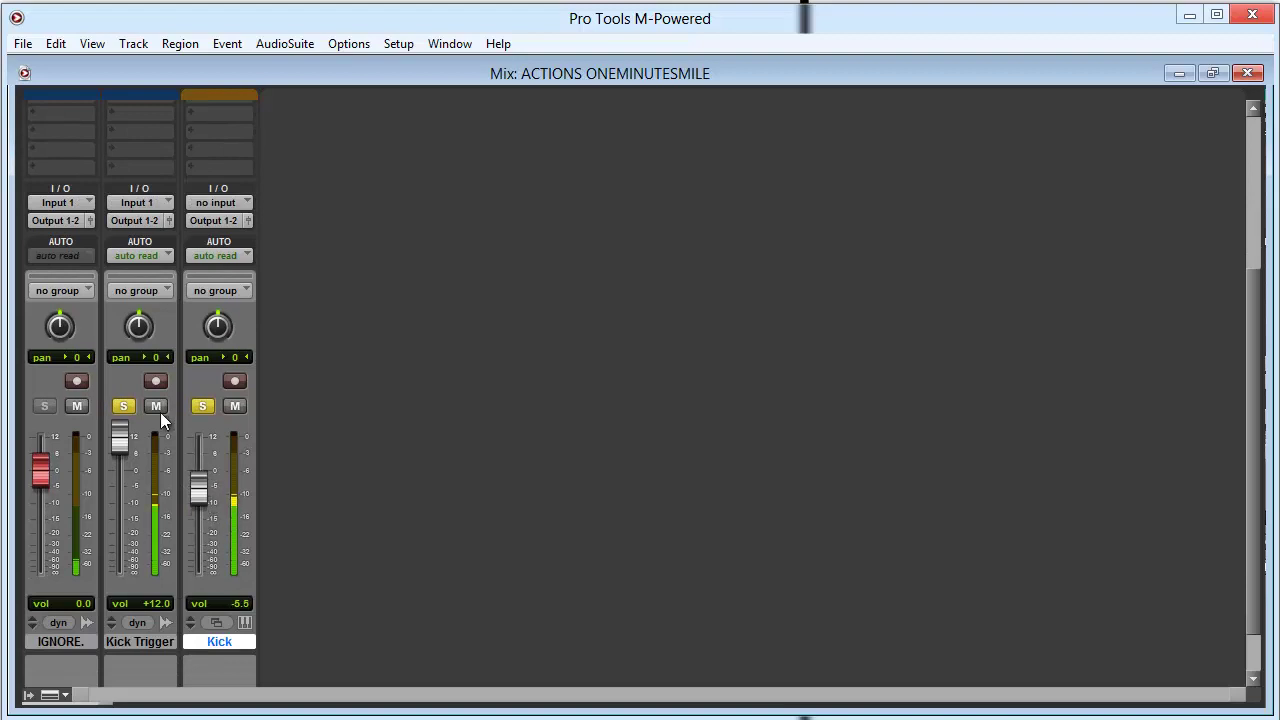
{"action": "left_click", "coordinate": [156, 406]}
{"action": "left_click", "coordinate": [194, 487], "text": "alt"}
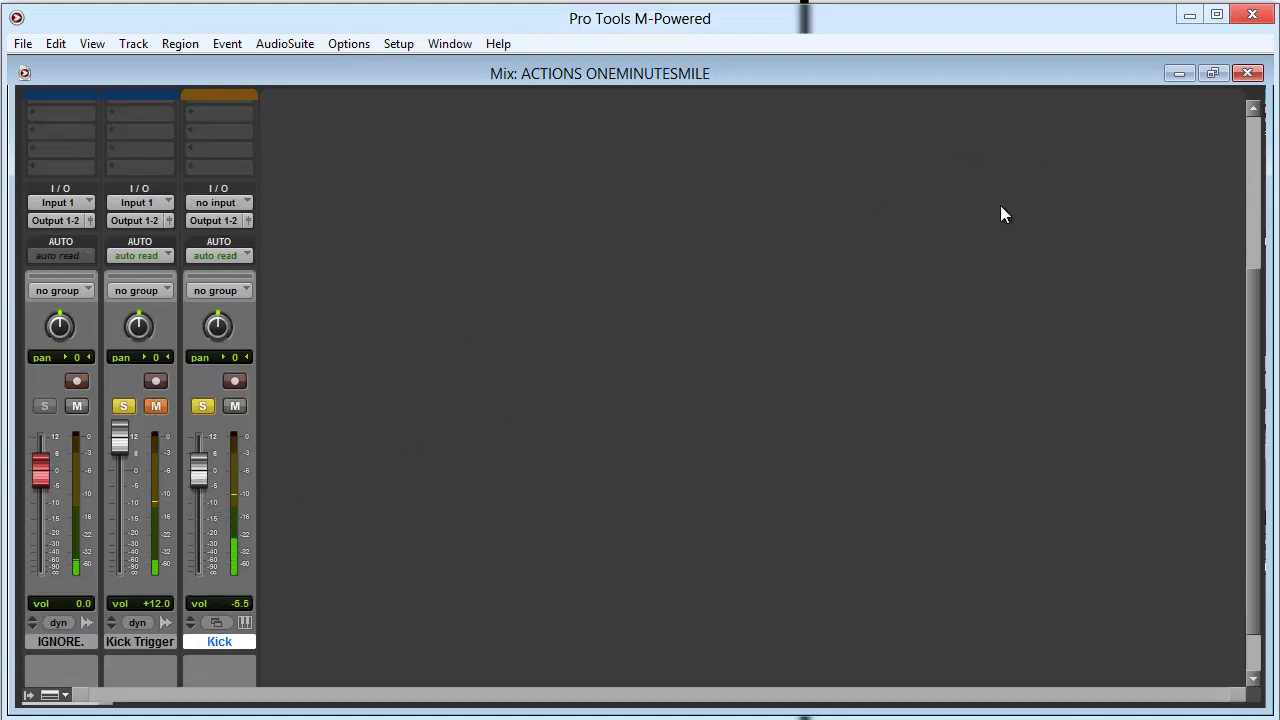
{"action": "left_click", "coordinate": [1247, 73]}
{"action": "double_click", "coordinate": [629, 549]}
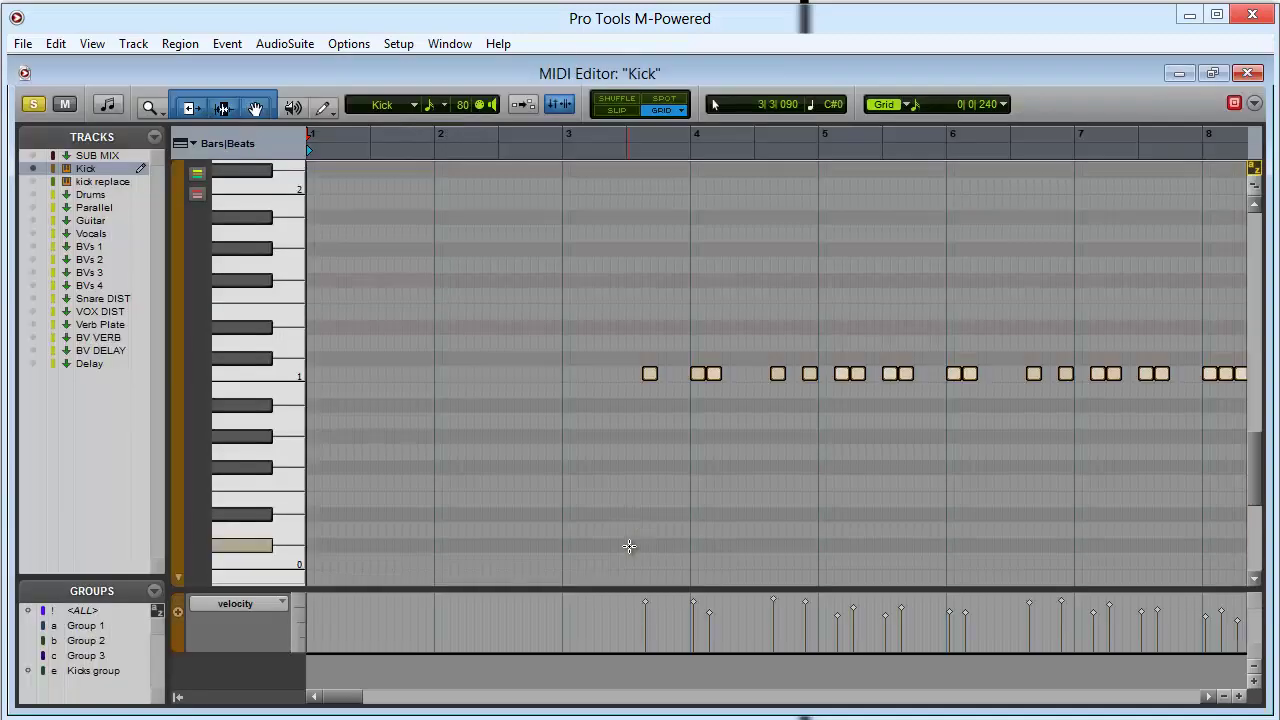
{"action": "left_click_drag", "start_coordinate": [349, 697], "coordinate": [503, 697]}
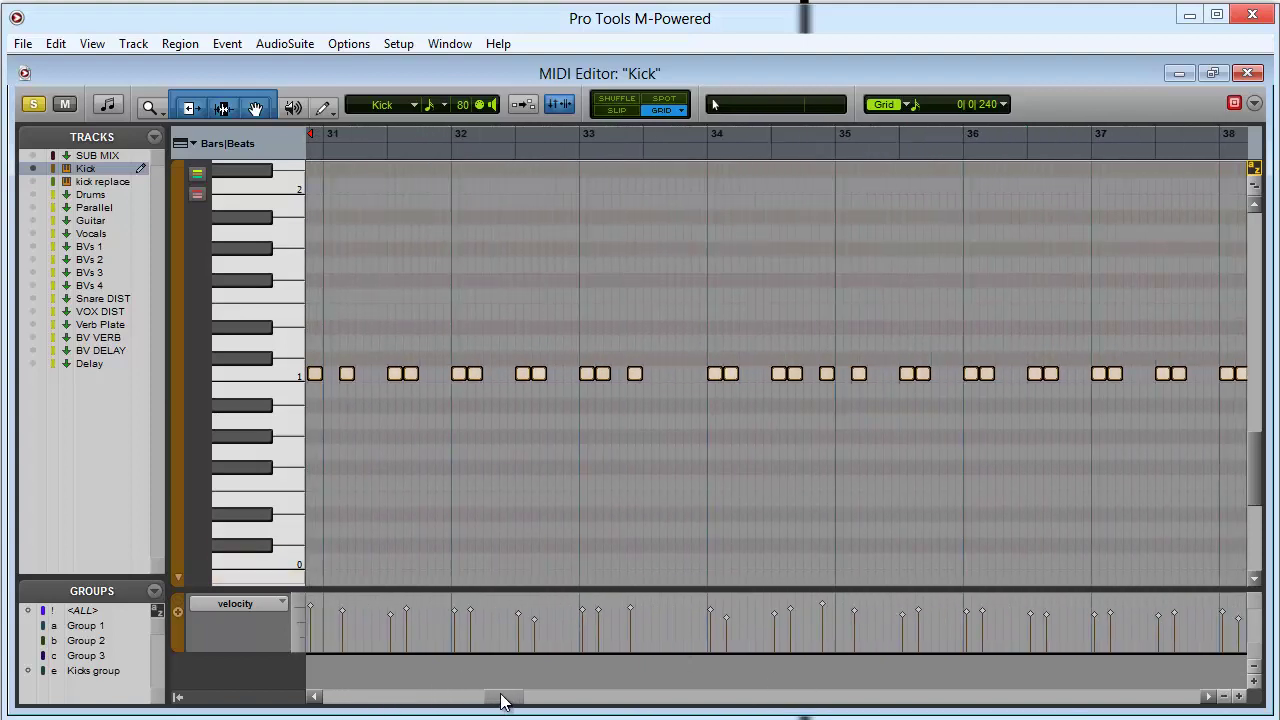
{"action": "left_click", "coordinate": [1246, 76]}
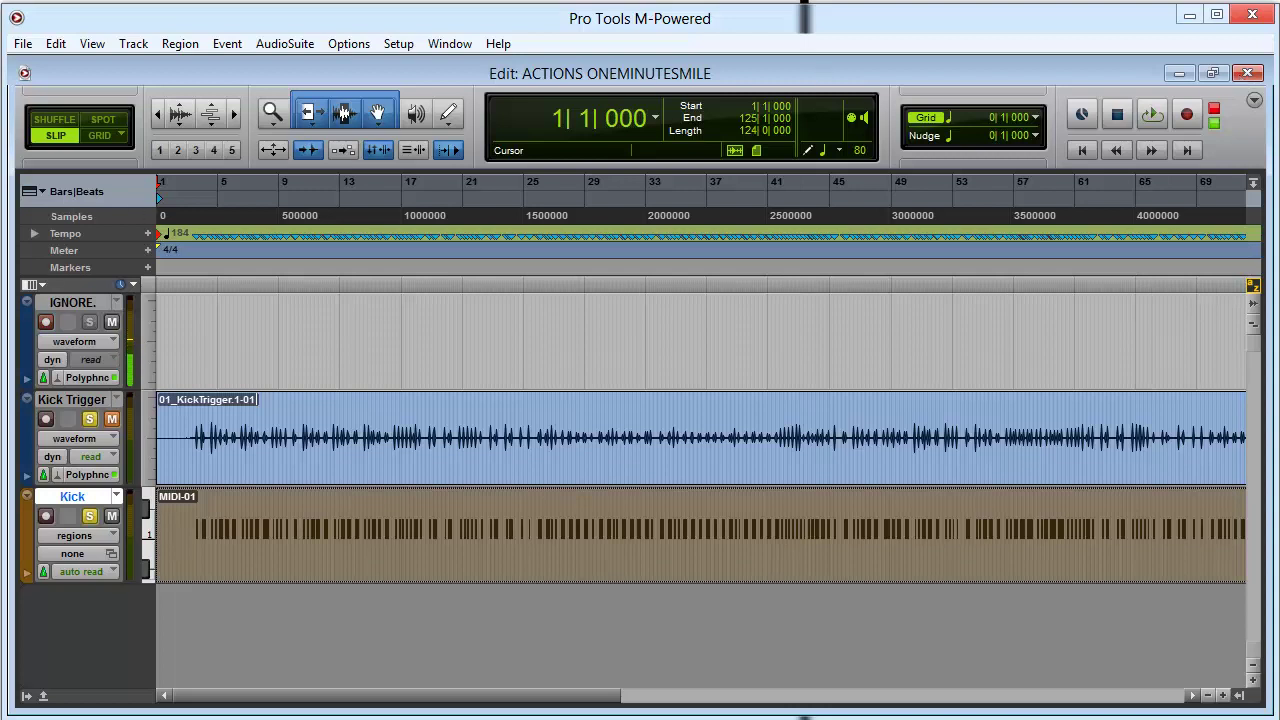
- Switch to the Google Chrome window showing the pentofilm.com homepage
{"action": "key", "text": "alt+Tab"}
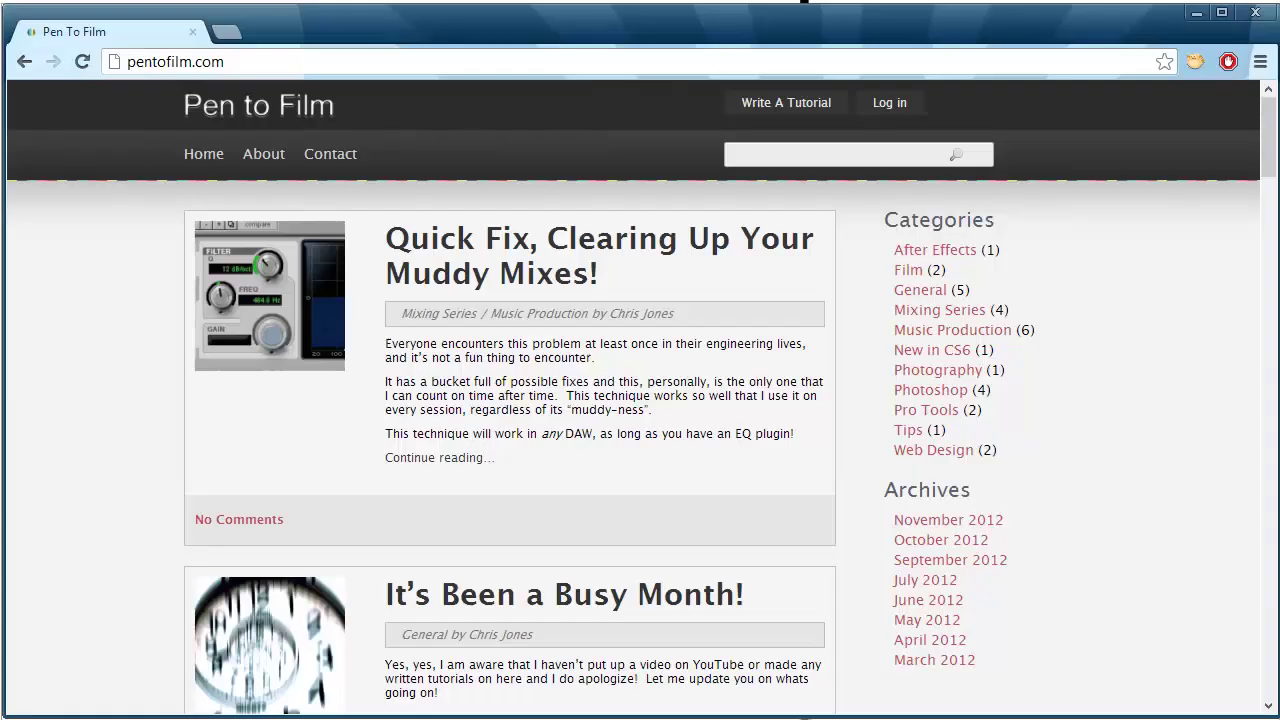